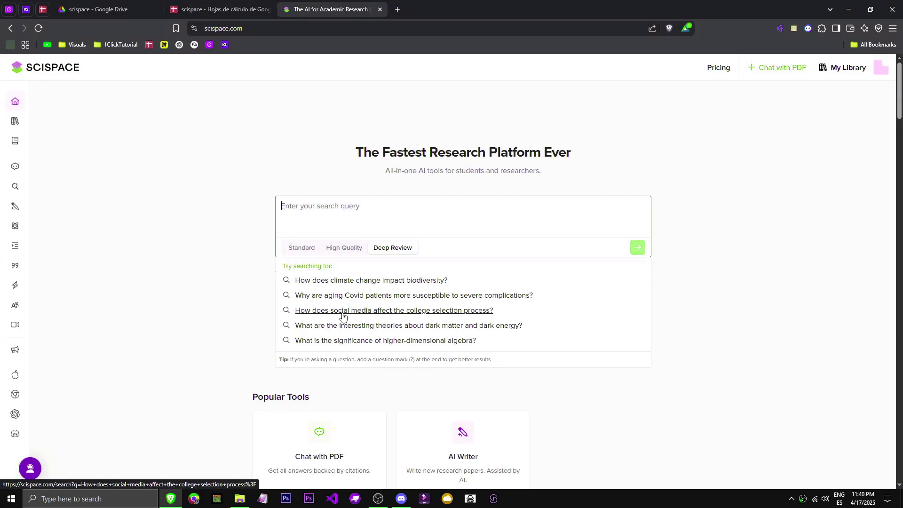
# Step: Run the suggested Deep Review search on how social media affects the college selection process and answer its follow-up question with option 1
pyautogui.click(343, 315)
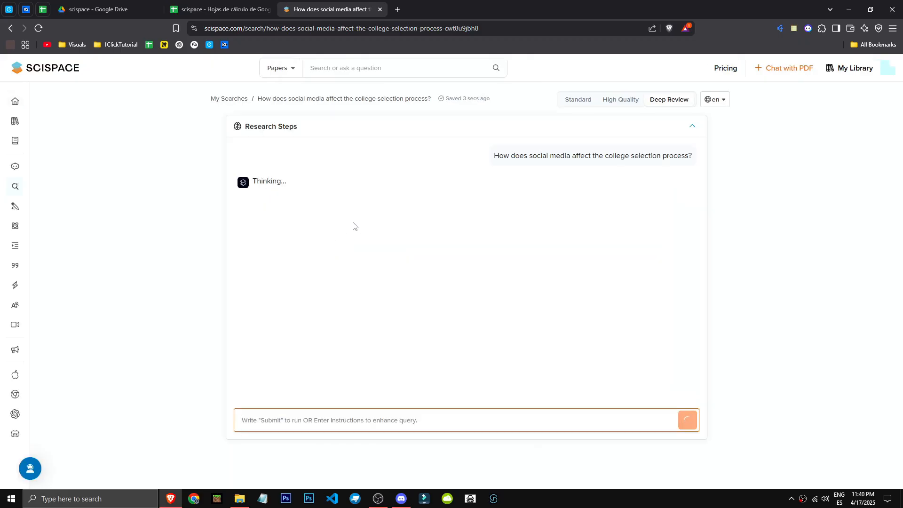
pyautogui.moveTo(27, 190)
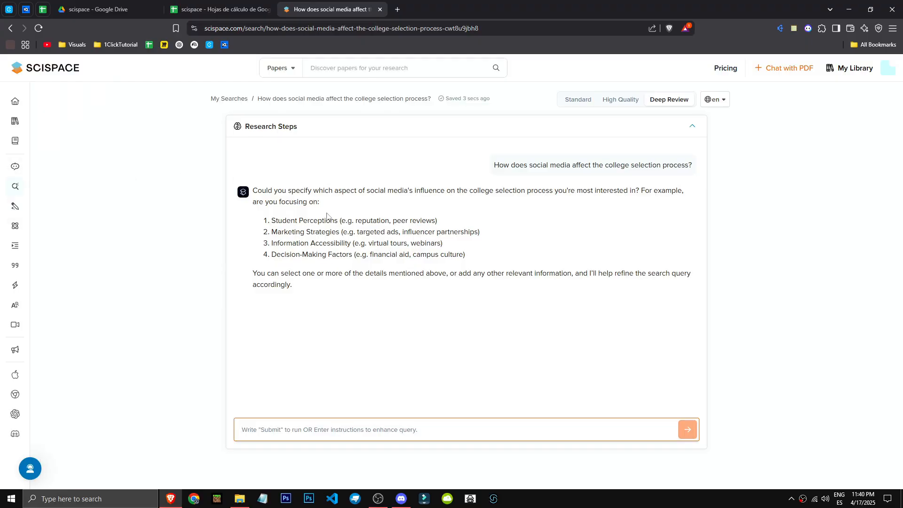
pyautogui.moveTo(65, 197)
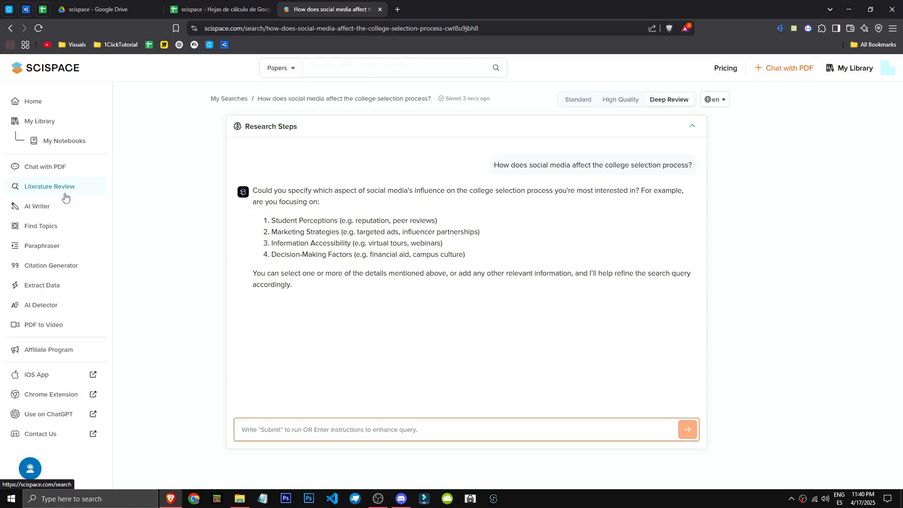
pyautogui.write('1')
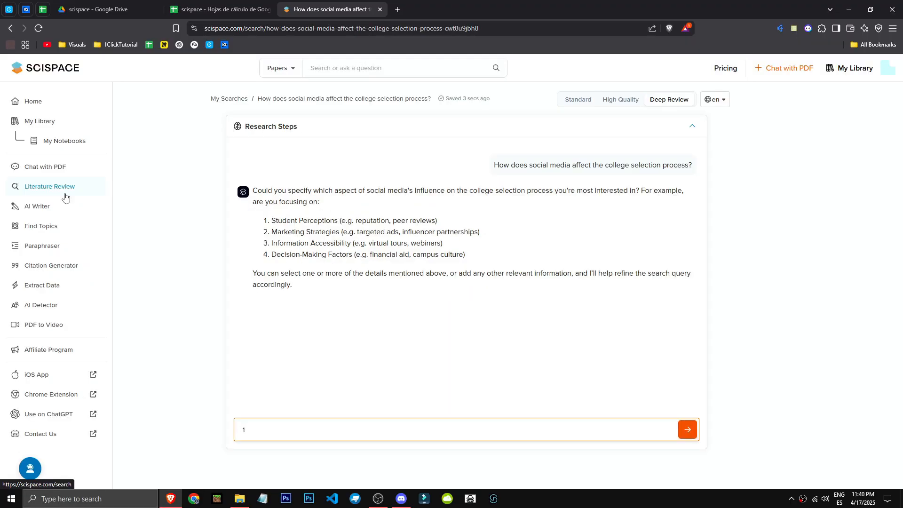
pyautogui.press('Return')
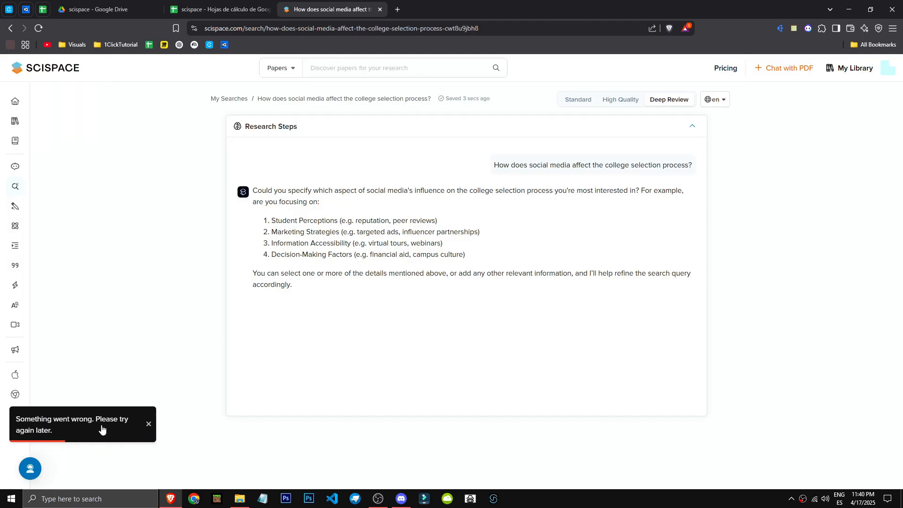
pyautogui.click(149, 426)
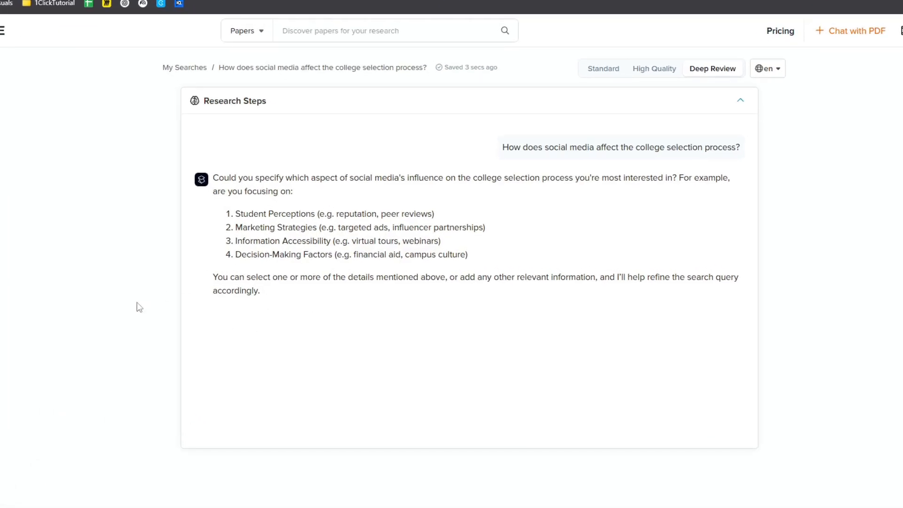
pyautogui.click(38, 30)
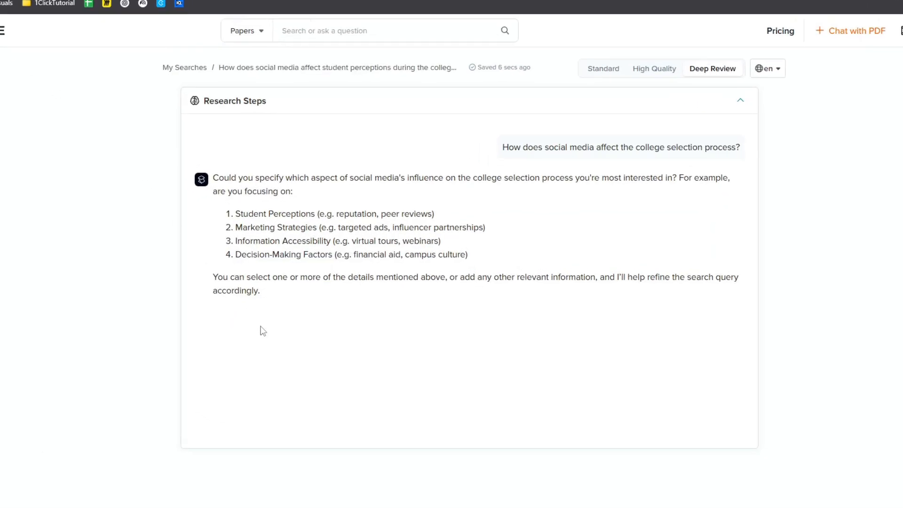
pyautogui.moveTo(261, 277); pyautogui.dragTo(302, 303)
pyautogui.click(343, 311)
pyautogui.moveTo(6, 136)
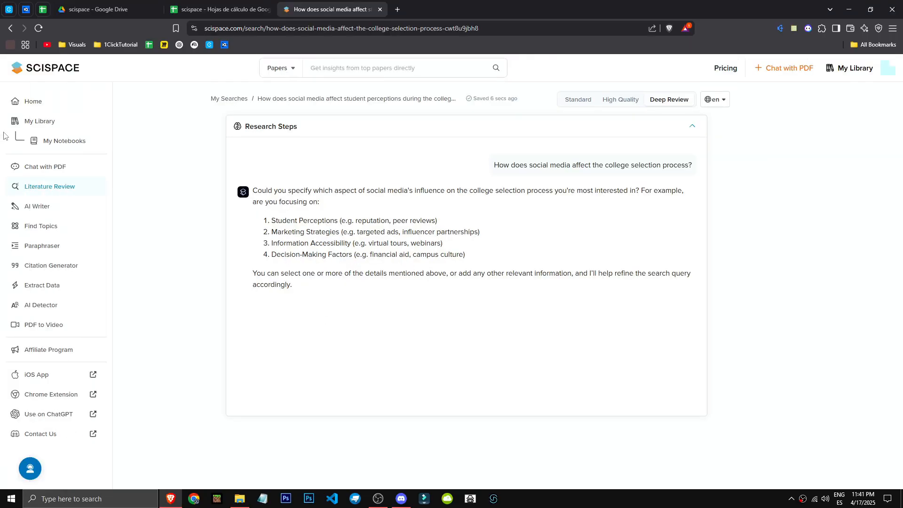
# Step: From the home page, search how social media affects student perceptions during the college selection process, dismissing the Advanced plan offer
pyautogui.click(60, 141)
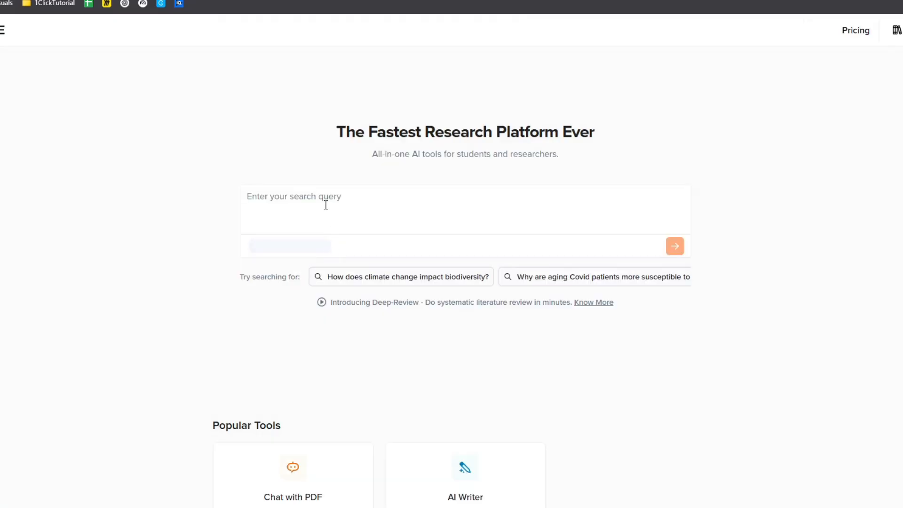
pyautogui.click(325, 204)
pyautogui.click(341, 285)
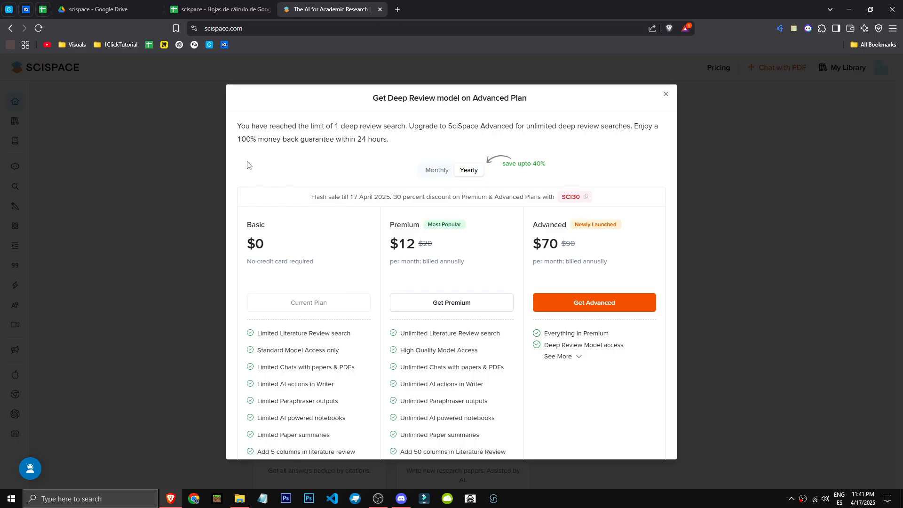
pyautogui.moveTo(231, 127); pyautogui.dragTo(361, 126)
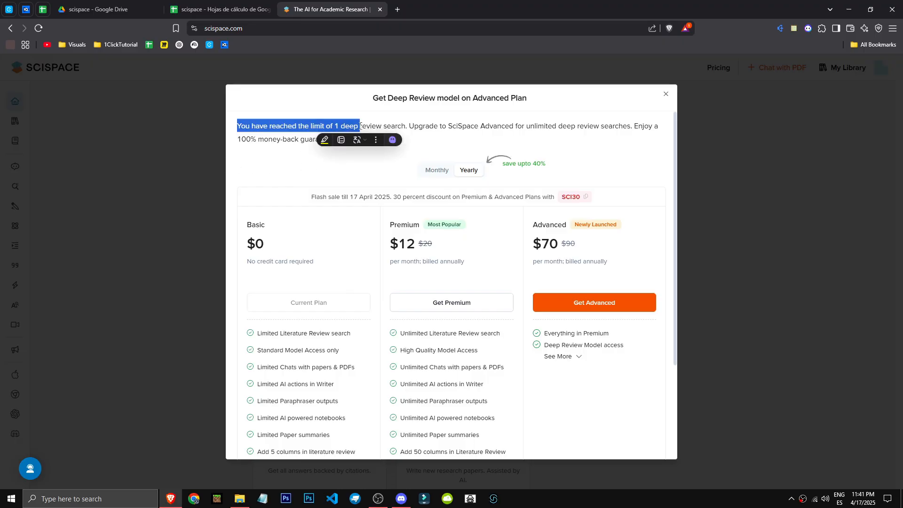
pyautogui.click(418, 129)
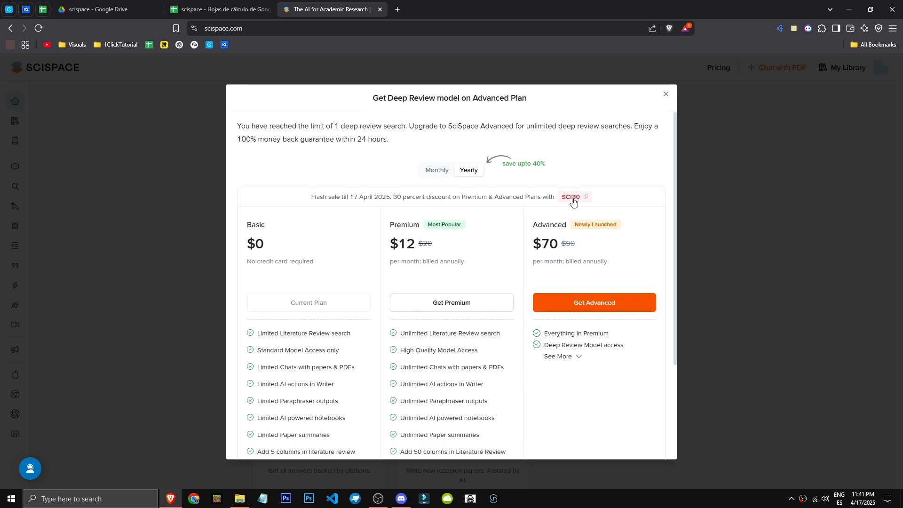
pyautogui.click(666, 96)
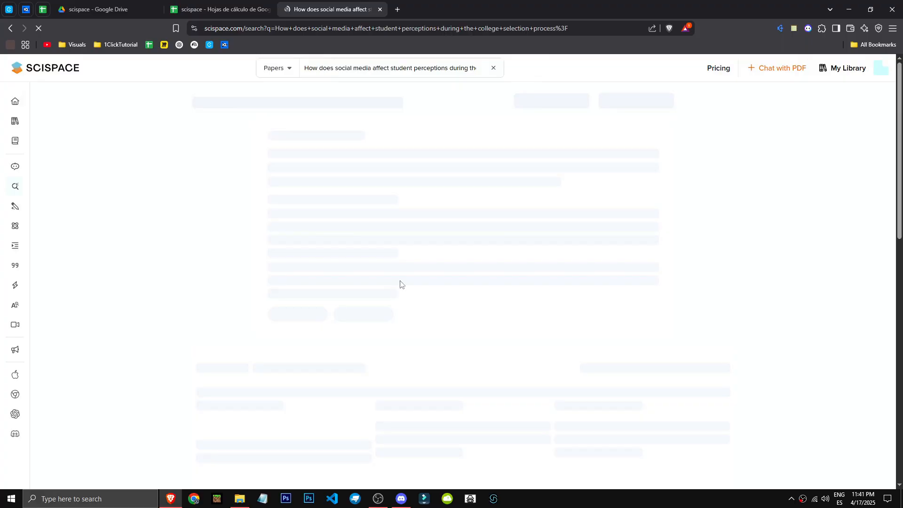
pyautogui.click(494, 70)
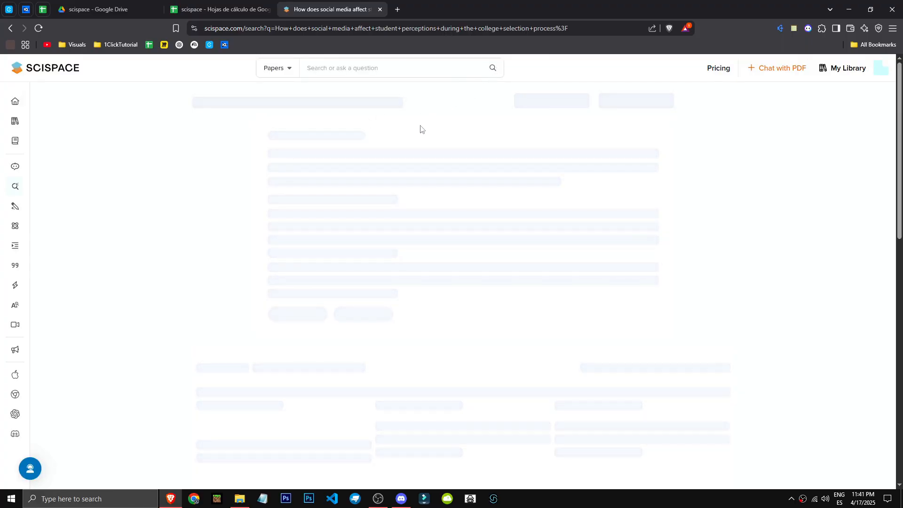
# Step: View the Chat with PDF upload panel beside the literature review results and close it
pyautogui.moveTo(17, 127)
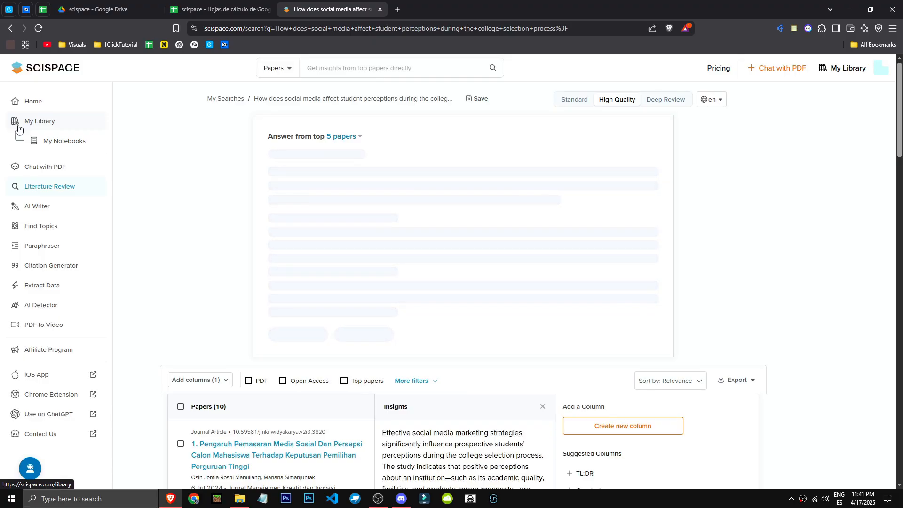
pyautogui.click(75, 170)
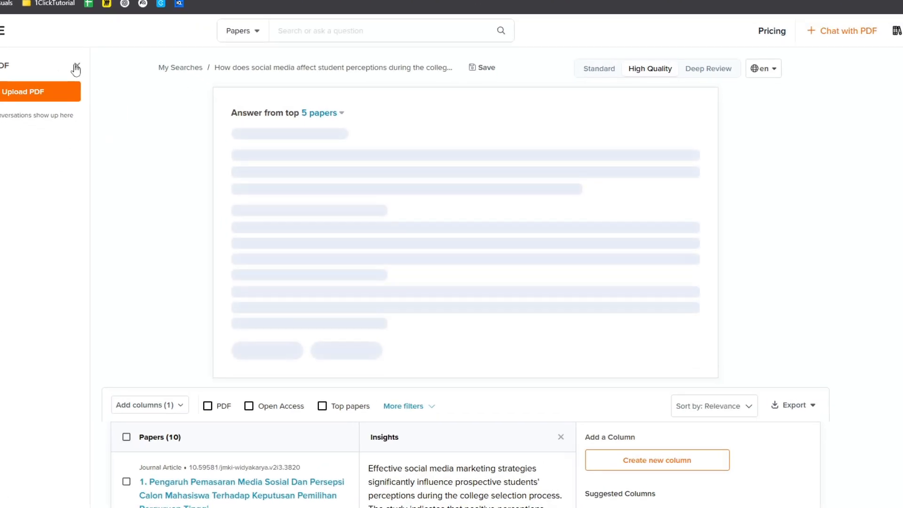
pyautogui.click(75, 68)
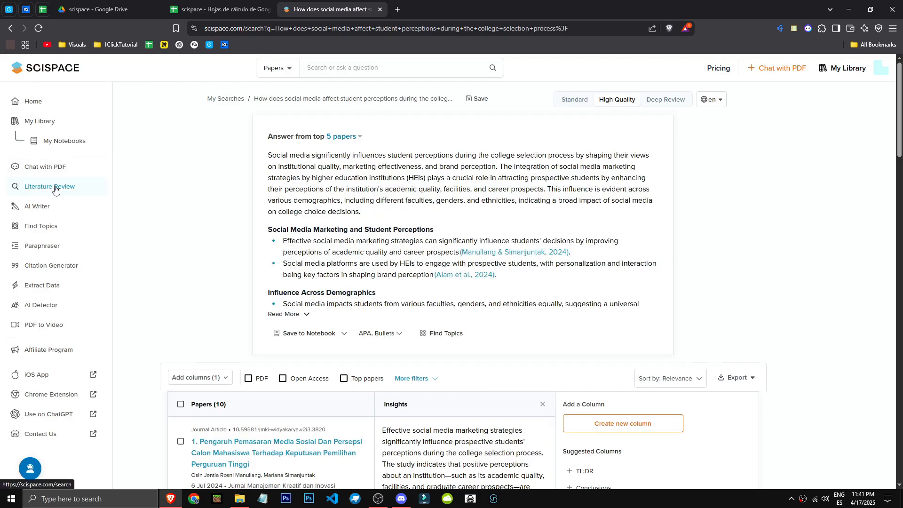
# Step: Go to the AI Writer and start writing in a new blank notebook
pyautogui.click(59, 169)
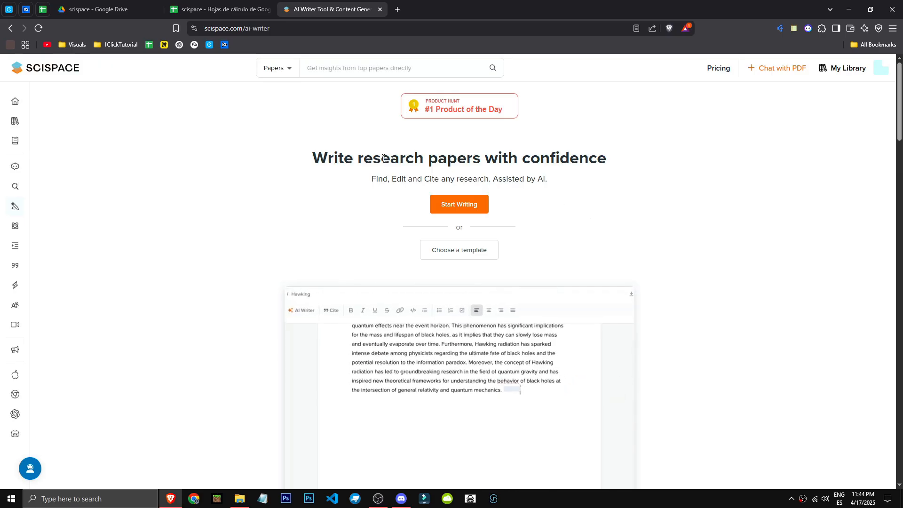
pyautogui.moveTo(310, 159); pyautogui.dragTo(607, 161)
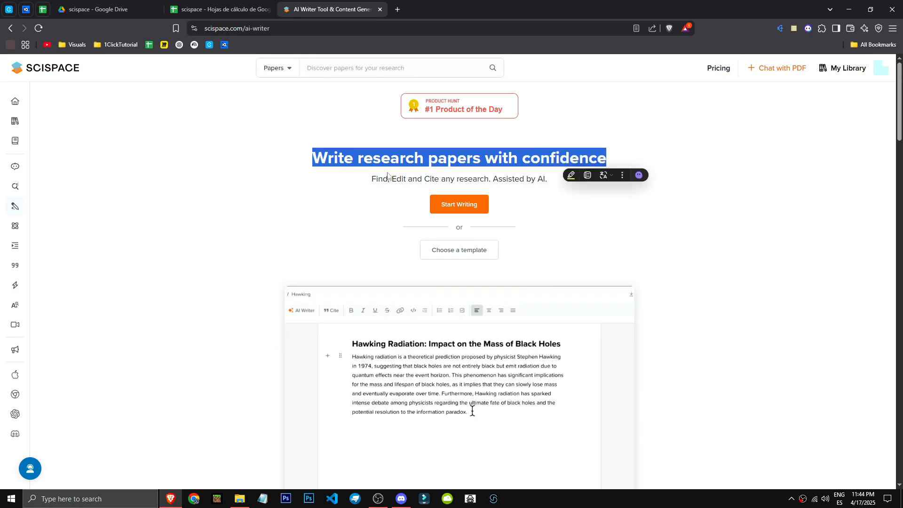
pyautogui.tripleClick(389, 178)
pyautogui.click(467, 206)
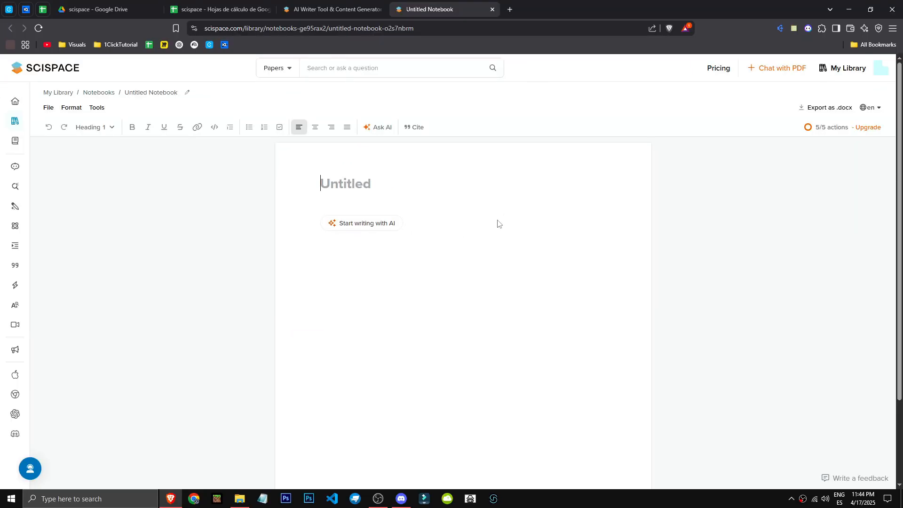
# Step: Generate an AI outline about flying cars in the blank notebook and look through its headings
pyautogui.click(342, 226)
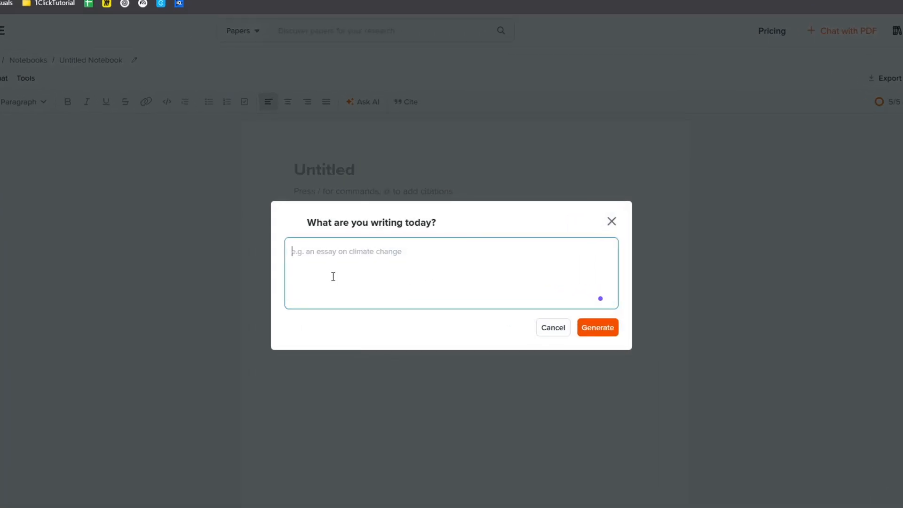
pyautogui.write('flying ca')
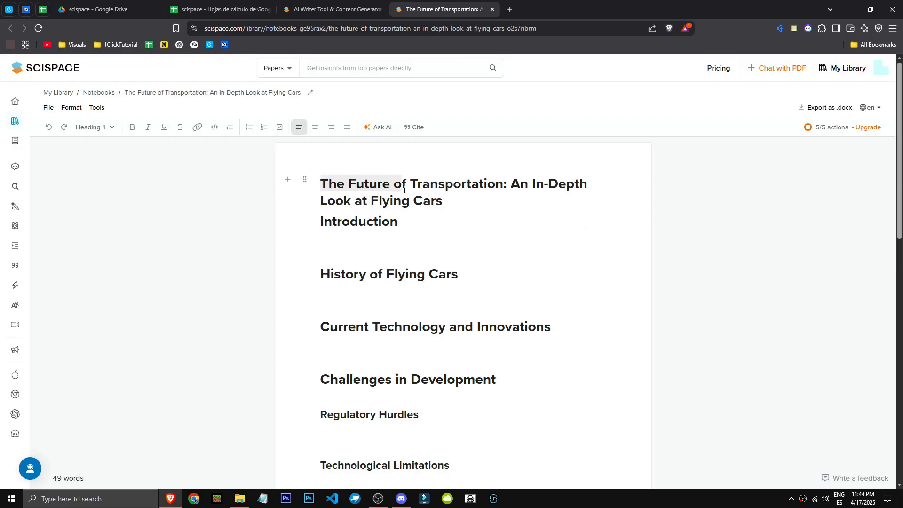
pyautogui.scroll(-4, 383, 414)
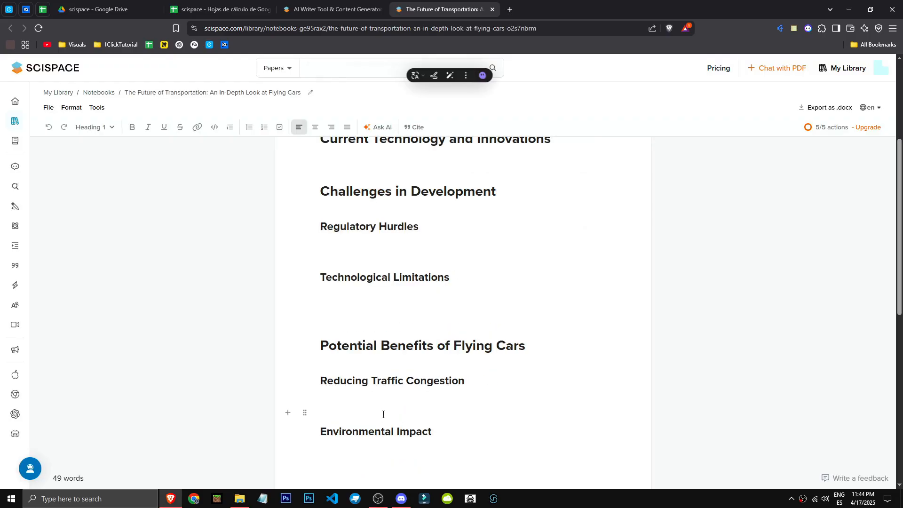
pyautogui.scroll(-5, 419, 429)
pyautogui.scroll(10, 435, 425)
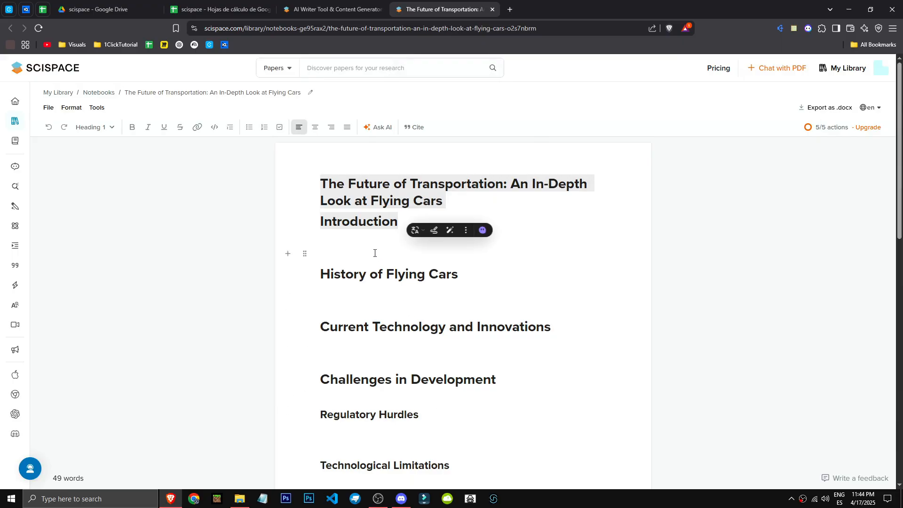
# Step: Have the AI write the paragraph under the Introduction heading using Continue writing with citations
pyautogui.click(375, 253)
pyautogui.click(287, 254)
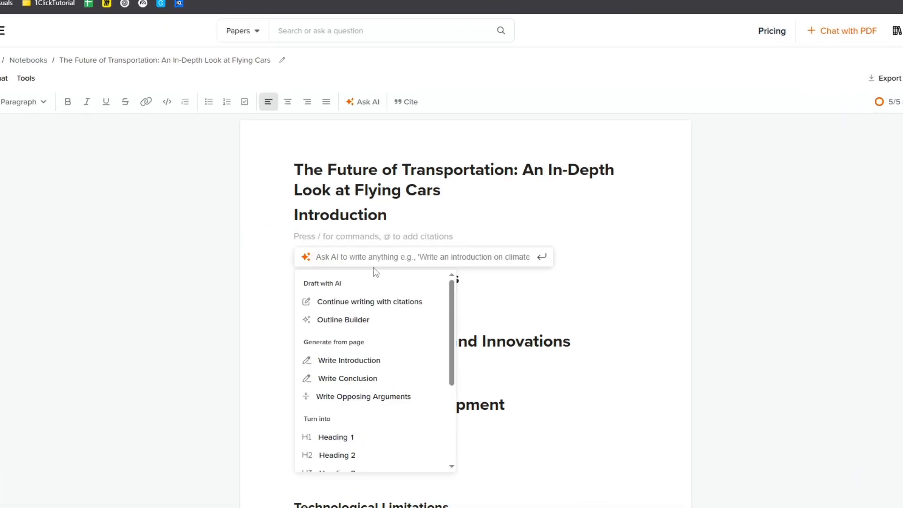
pyautogui.click(376, 304)
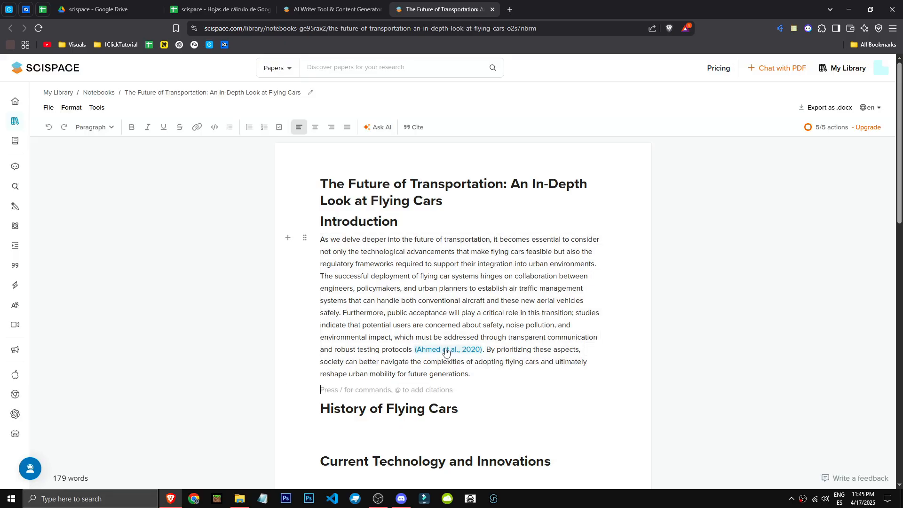
# Step: Look through the citation styles available for the References section and leave the style selection without changing it
pyautogui.scroll(-5, 447, 351)
pyautogui.scroll(-10, 446, 348)
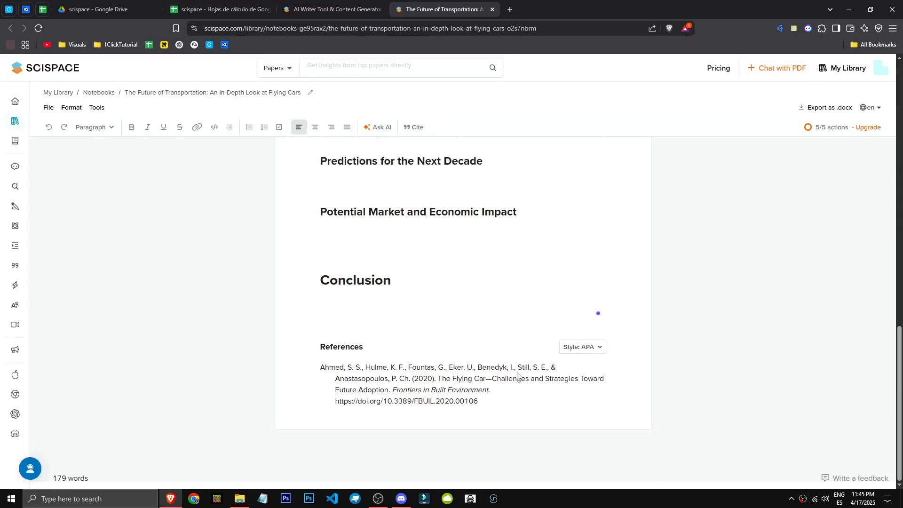
pyautogui.click(592, 348)
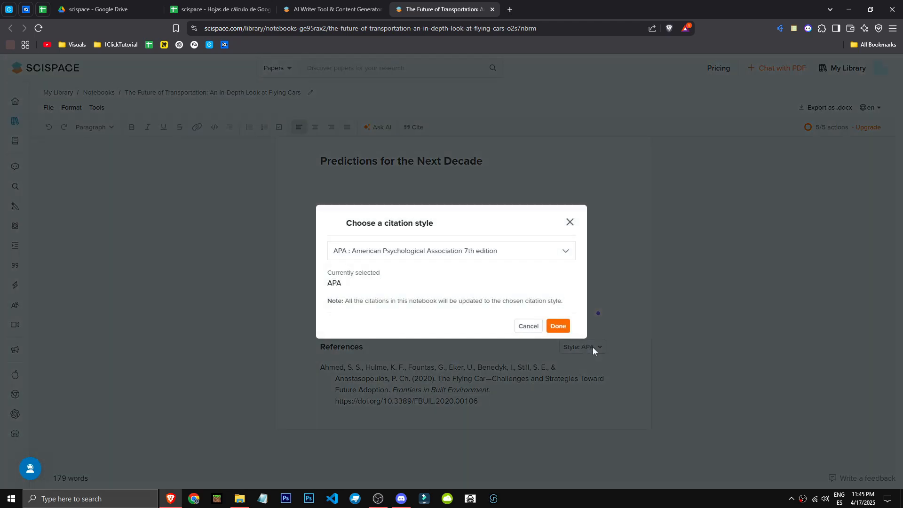
pyautogui.click(523, 257)
pyautogui.scroll(-5, 455, 353)
pyautogui.click(569, 223)
pyautogui.click(570, 222)
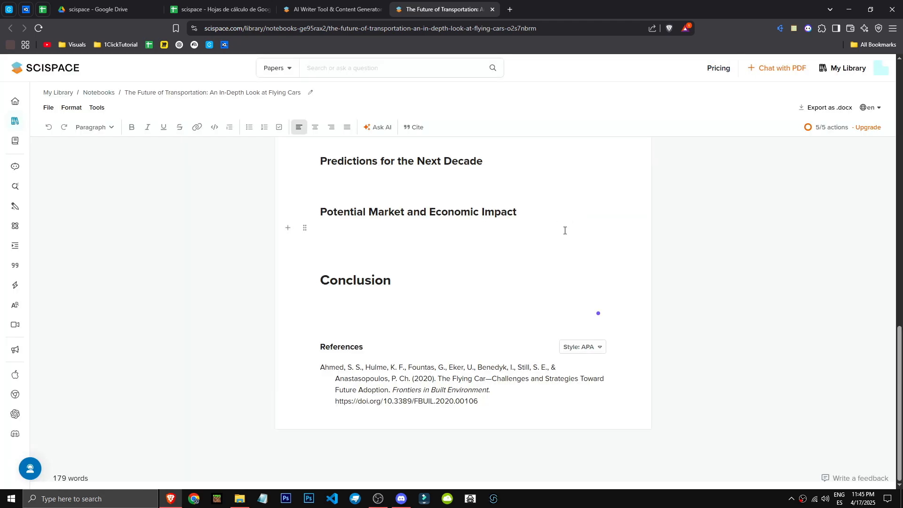
# Step: Enter the text adfsd under the History of Flying Cars heading and undo the deletion of the whole document
pyautogui.scroll(15, 565, 231)
pyautogui.scroll(-4, 400, 377)
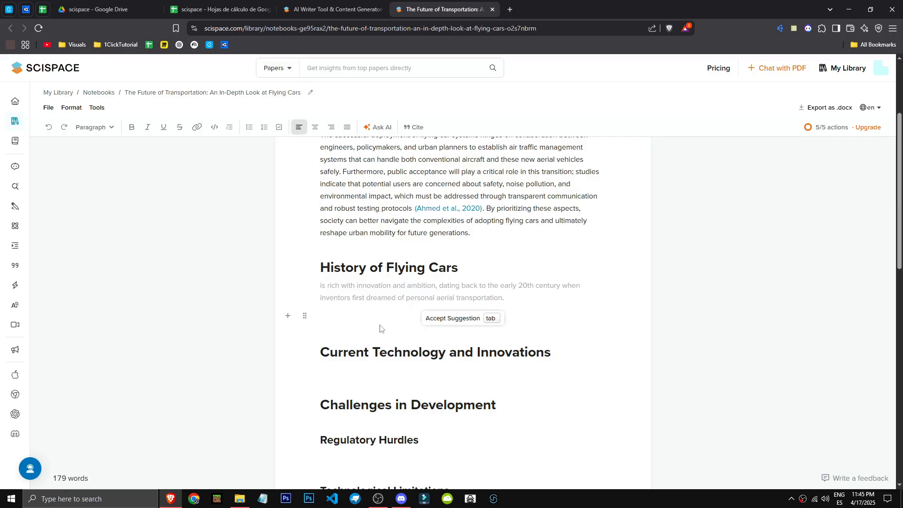
pyautogui.click(383, 290)
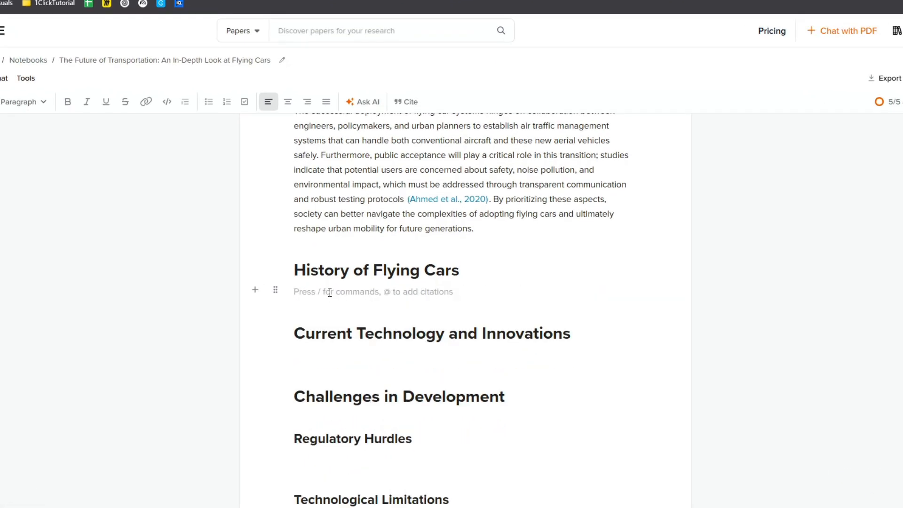
pyautogui.write('asdfd')
pyautogui.hotkey('ctrl', 'a')
pyautogui.press('BackSpace')
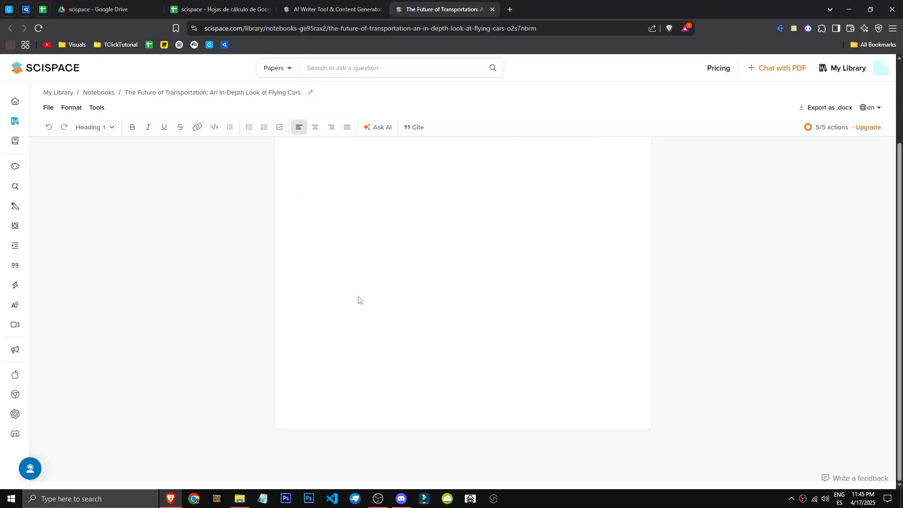
pyautogui.hotkey('ctrl', 'z')
# Step: Check the details of the notebook's AI actions limit and return to the document text
pyautogui.scroll(-7, 362, 338)
pyautogui.scroll(11, 362, 357)
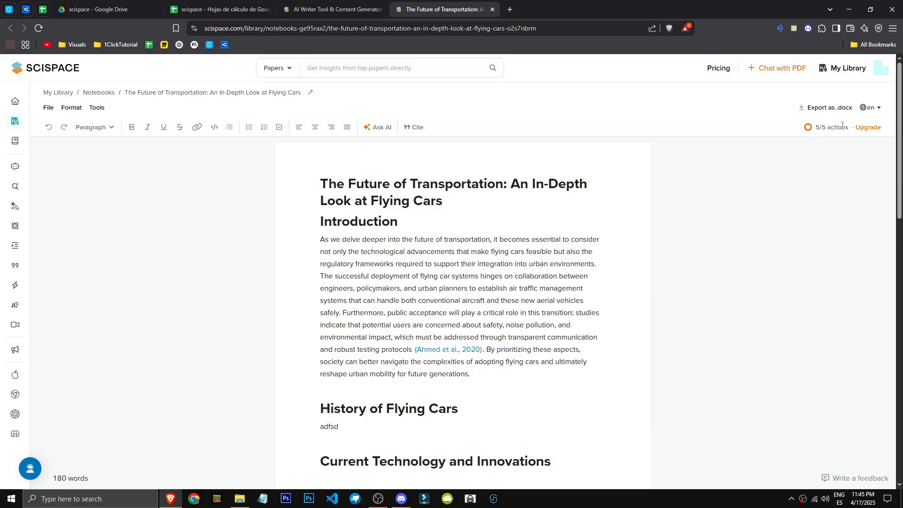
pyautogui.moveTo(820, 128)
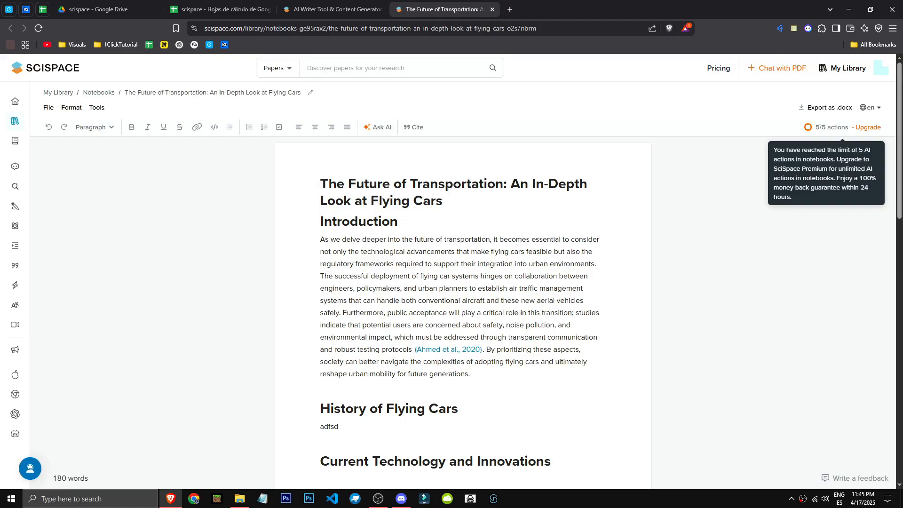
pyautogui.click(335, 201)
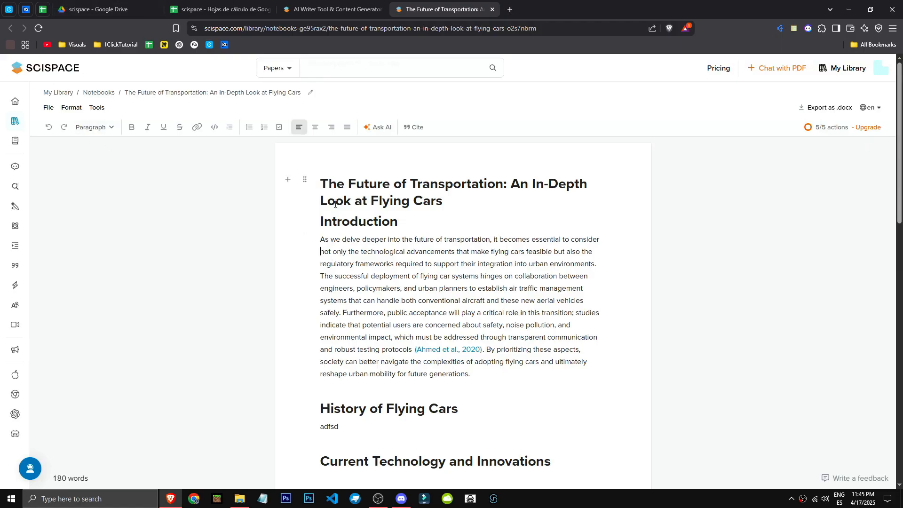
pyautogui.doubleClick(422, 201)
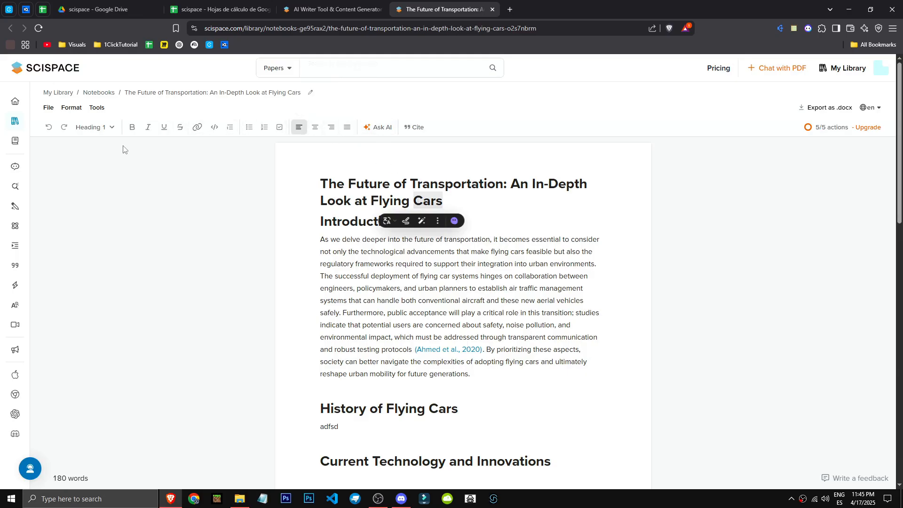
pyautogui.click(389, 288)
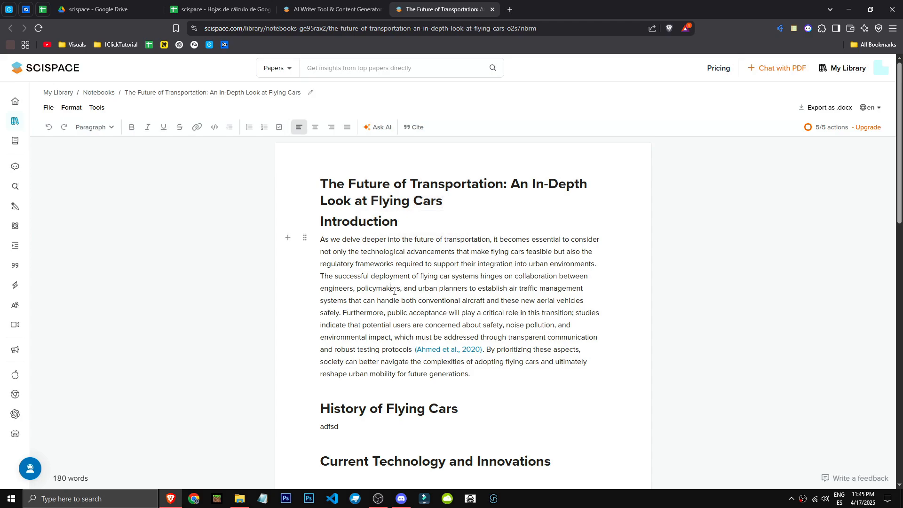
pyautogui.moveTo(480, 374); pyautogui.dragTo(321, 239)
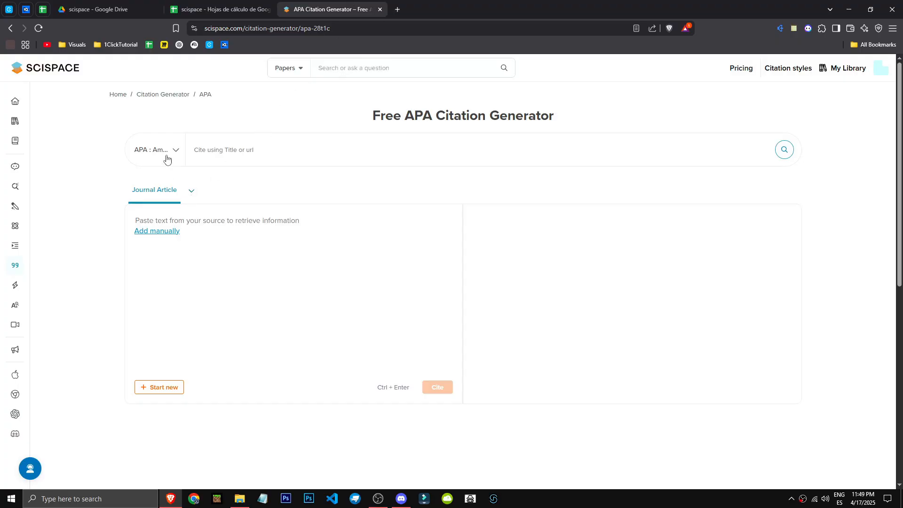
# Step: Look through the Citation Generator's styles, keep APA, and generate a citation from the Spanish paragraph beginning "El parafraseador de IA de SciSpace"
pyautogui.moveTo(21, 282)
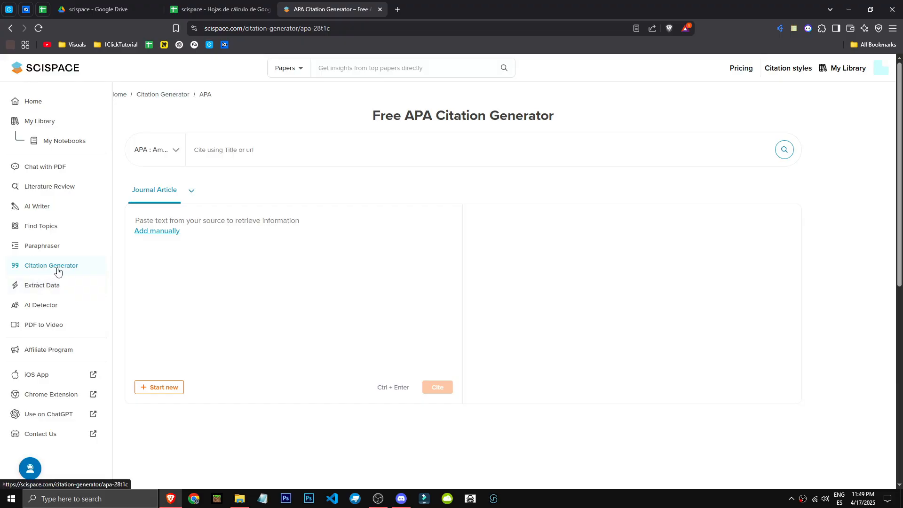
pyautogui.click(155, 149)
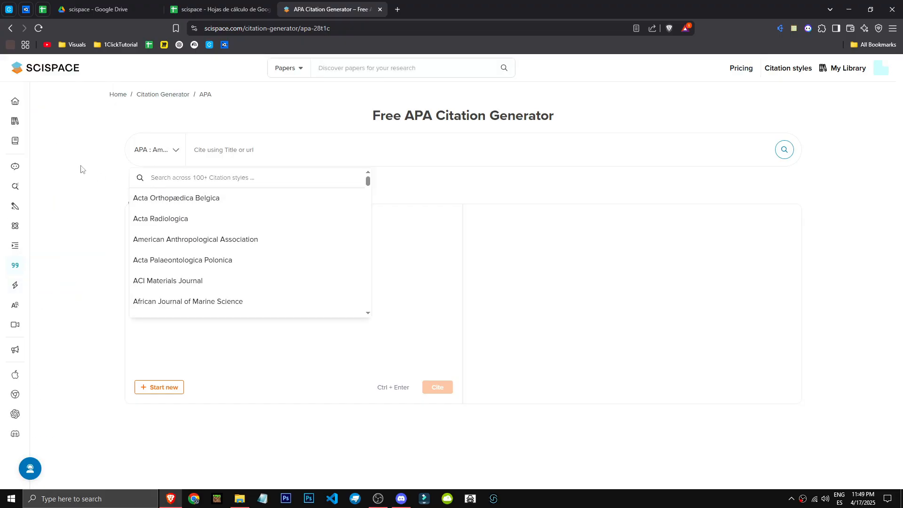
pyautogui.click(125, 164)
pyautogui.write('El parafraseador de IA de SciSpace es una herramienta diseñada para mejorar la redacción académica, permitiéndote reescribir textos manteniendo su significado original pero con una expresión diferente. Ideal para estudiantes, investigadores y profesionales que buscan claridad, evitar el plagio y adaptar el tono de sus escritos')
pyautogui.click(438, 387)
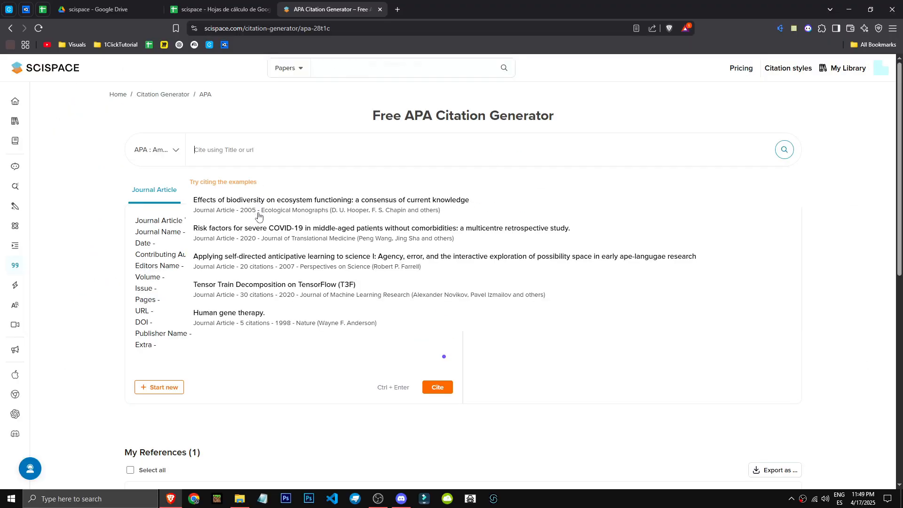
# Step: Search the Citation Generator for scisp, cite the breast reconstruction (SCISP) flap article, and review its title, date and authors
pyautogui.write('scisp')
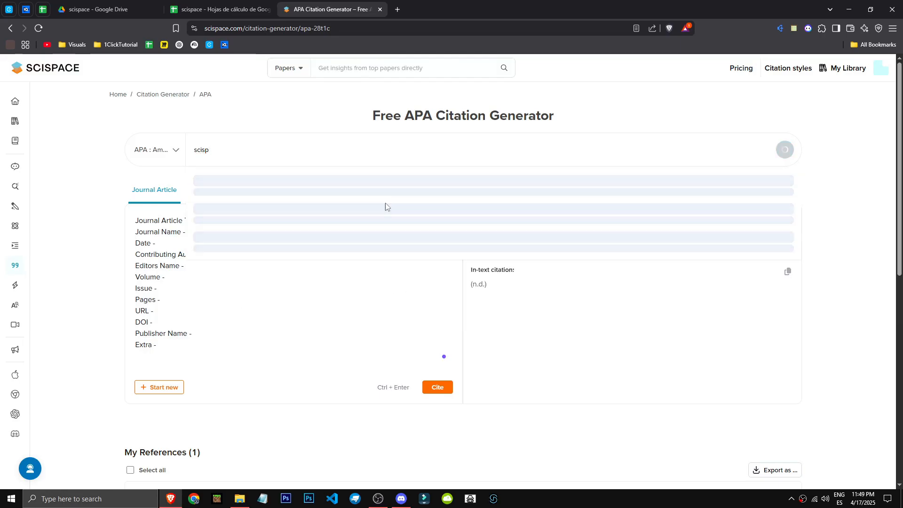
pyautogui.click(291, 226)
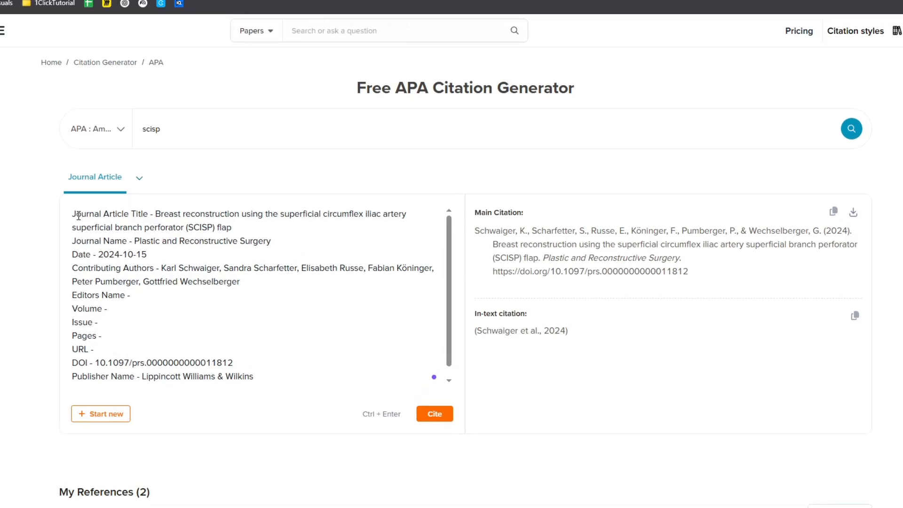
pyautogui.moveTo(77, 215); pyautogui.dragTo(230, 219)
pyautogui.click(144, 247)
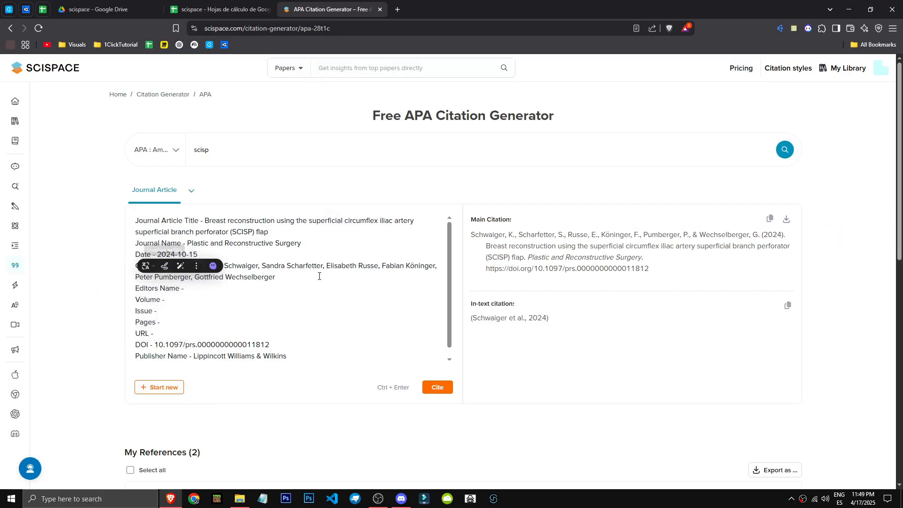
pyautogui.moveTo(372, 265); pyautogui.dragTo(224, 277)
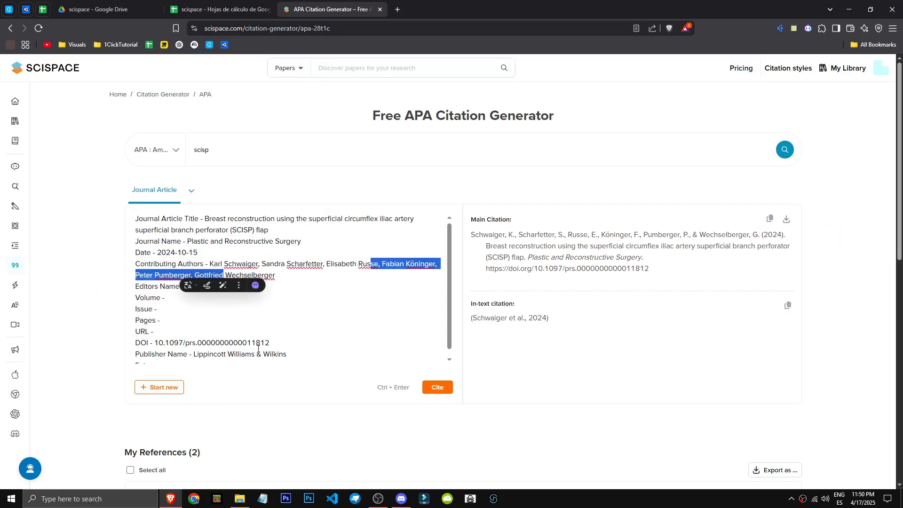
# Step: Copy the article's in-text citation and replace the source details with the Spanish paragraph about SciSpace's AI paraphraser
pyautogui.moveTo(469, 319); pyautogui.dragTo(556, 325)
pyautogui.hotkey('ctrl', 'c')
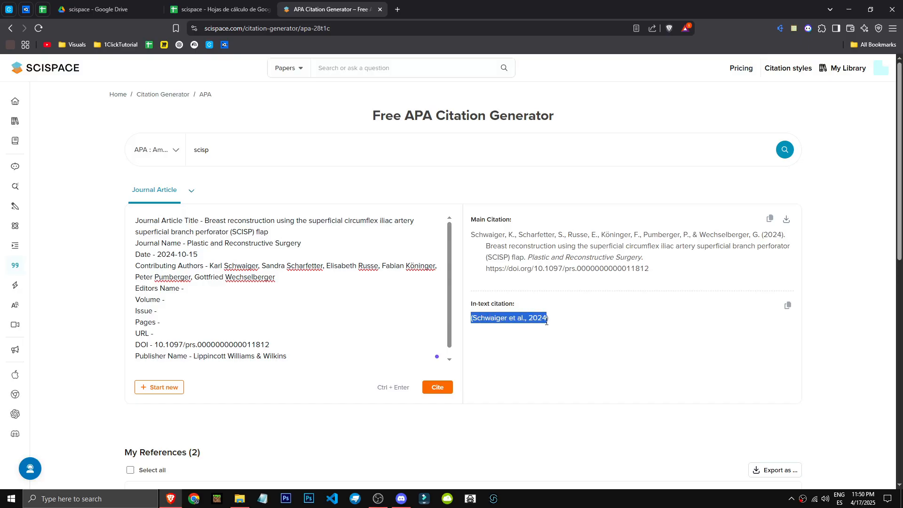
pyautogui.click(692, 362)
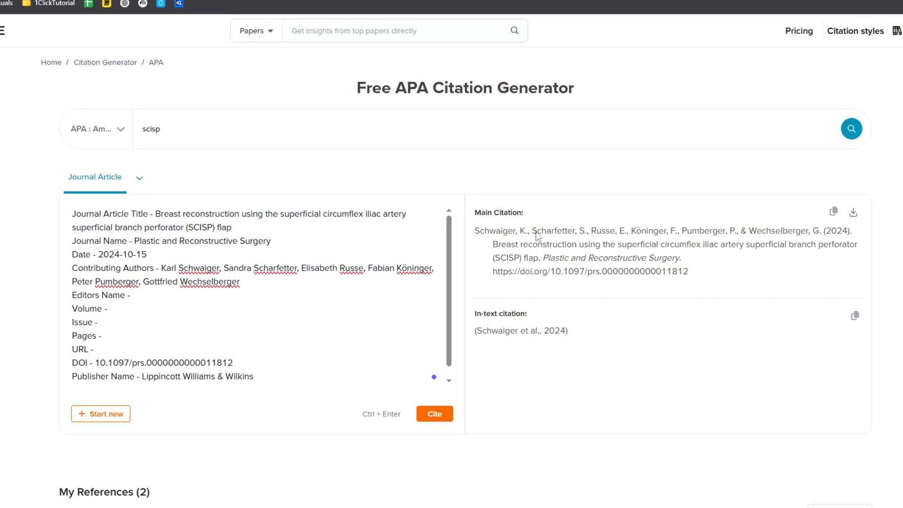
pyautogui.hotkey('ctrl', 'a')
pyautogui.write('El parafraseador de IA de SciSpace es una herramienta diseñada para mejorar la redacción académica, permitiéndote reescribir textos manteniendo su significado original pero con una expresión diferente. Ideal para estudiantes, investigadores y profesionales que buscan claridad, evitar el plagio y adaptar el tono de sus escritos')
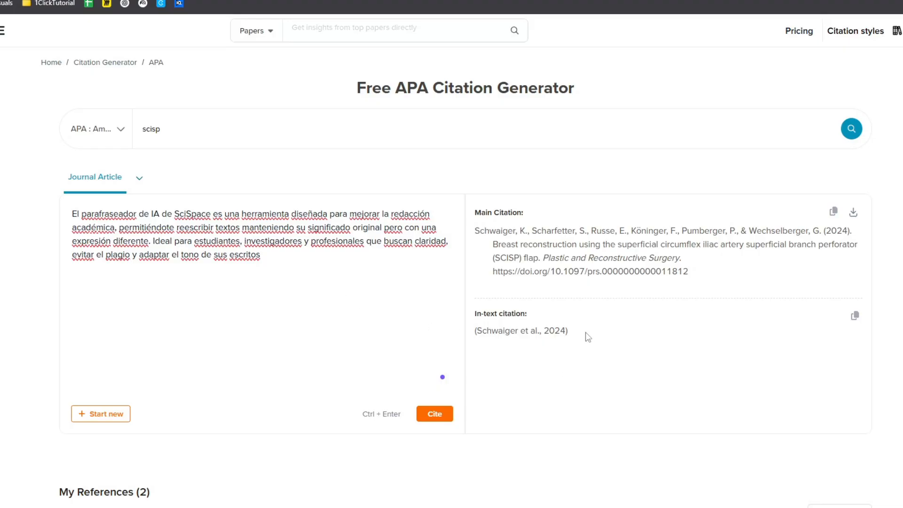
# Step: Insert the article's in-text citation after the word "significado" in the Spanish paragraph
pyautogui.moveTo(584, 334); pyautogui.dragTo(479, 330)
pyautogui.click(306, 227)
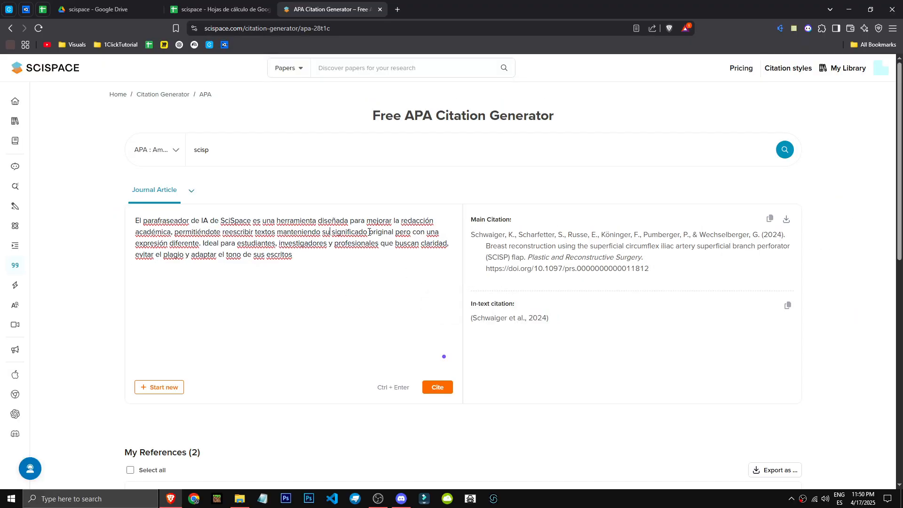
pyautogui.hotkey('ctrl', 'v')
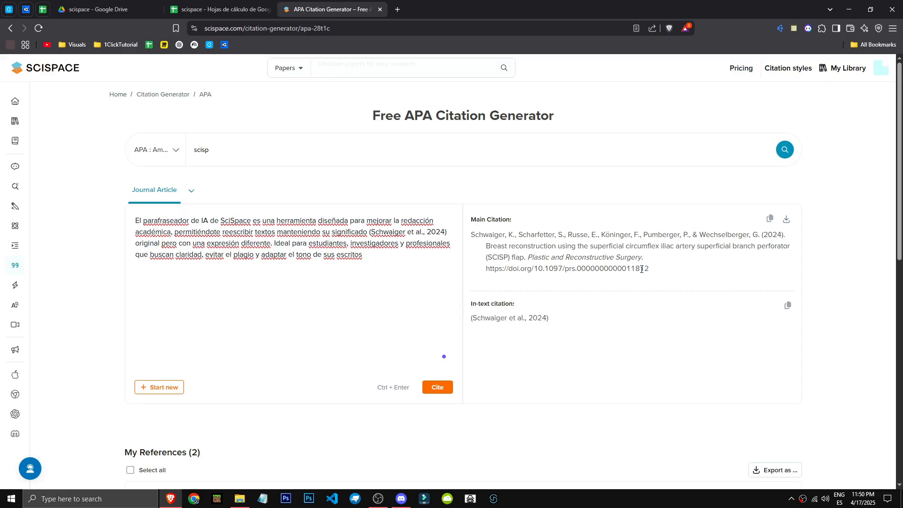
# Step: Add a "biblio" heading several lines below the Spanish paragraph and paste the article's full main citation under it
pyautogui.moveTo(664, 272); pyautogui.dragTo(400, 259)
pyautogui.hotkey('ctrl', 'c')
pyautogui.click(399, 261)
pyautogui.write('bil')
pyautogui.press('BackSpace')
pyautogui.write('bio')
pyautogui.press('BackSpace')
pyautogui.press('BackSpace')
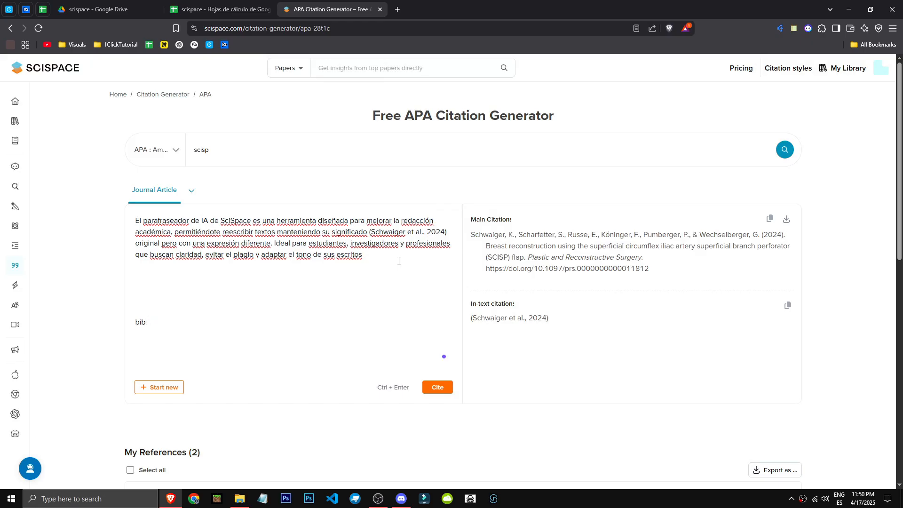
pyautogui.write('lio')
pyautogui.press('Return')
pyautogui.press('Return')
pyautogui.hotkey('ctrl', 'v')
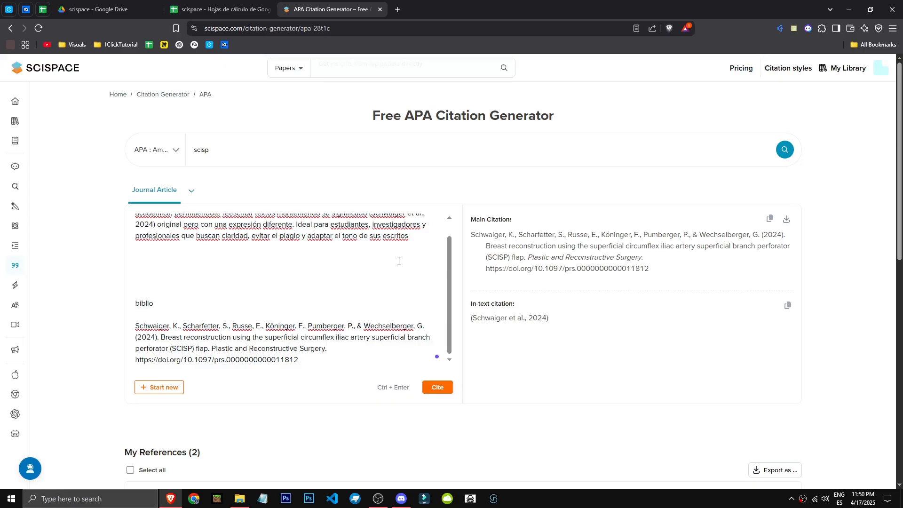